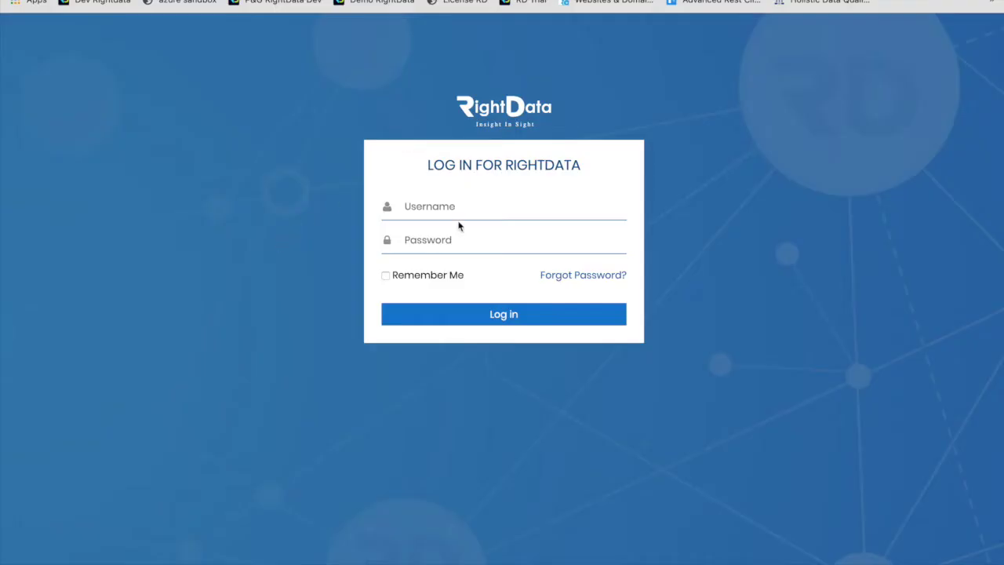
Log in with the Superadmin username and its password, then return to the Cockpit dashboard
{"action": "left_click", "coordinate": [458, 206]}
{"action": "type", "text": "Superadmin"}
{"action": "key", "text": "Tab"}
{"action": "type", "text": "*********"}
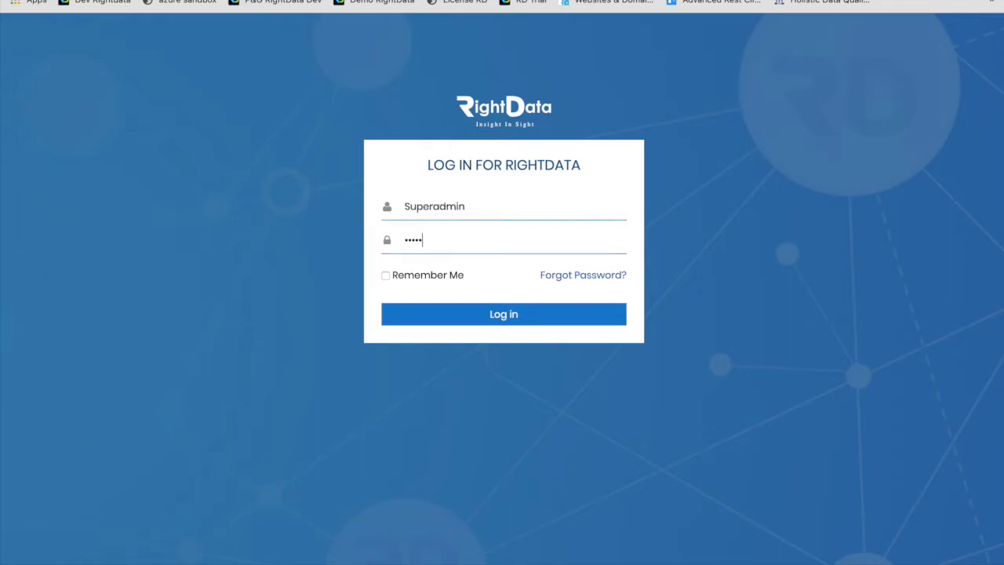
{"action": "key", "text": "Return"}
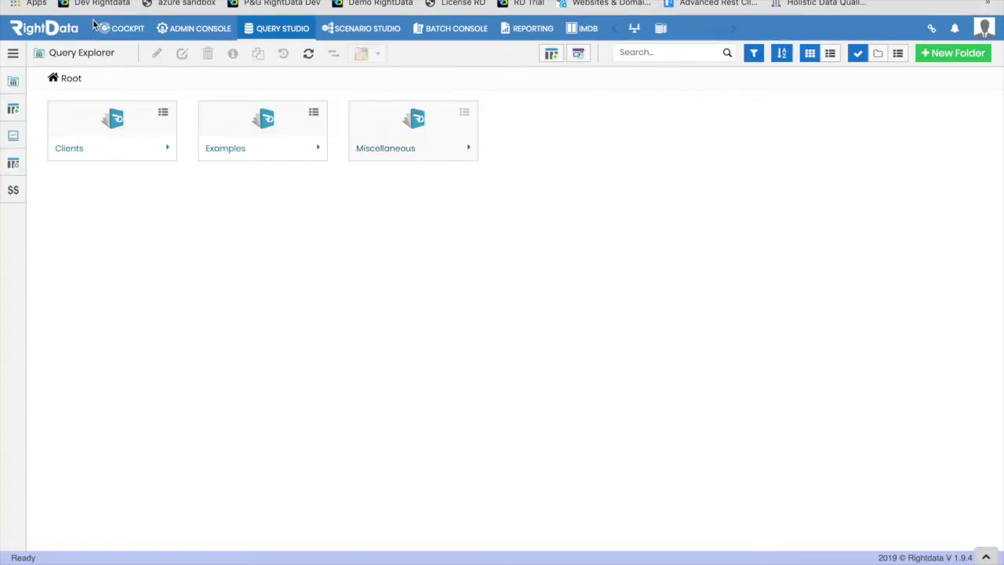
{"action": "left_click", "coordinate": [114, 33]}
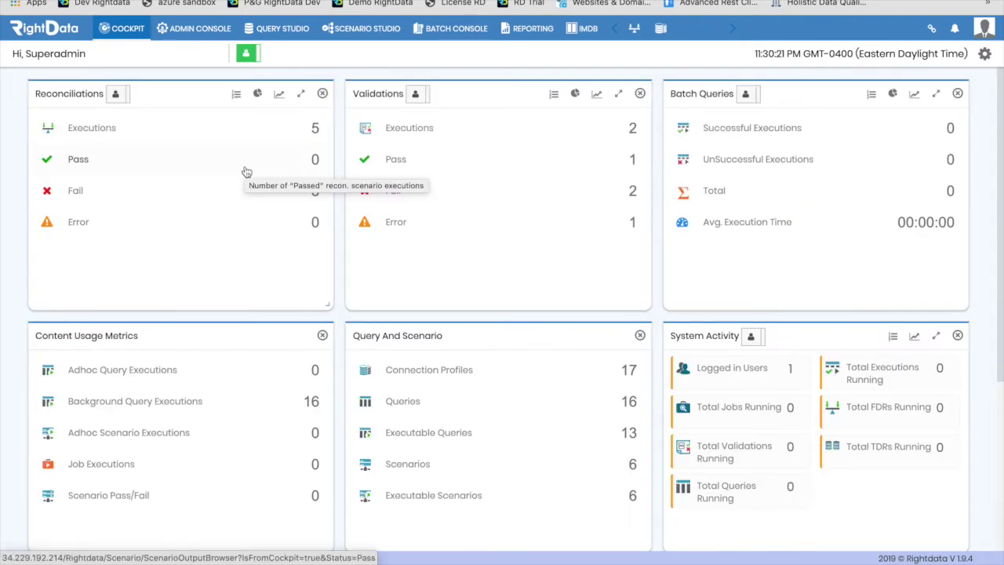
Open the Query Studio explorer and view, then close, the Clients folder's action menu
{"action": "left_click", "coordinate": [281, 32]}
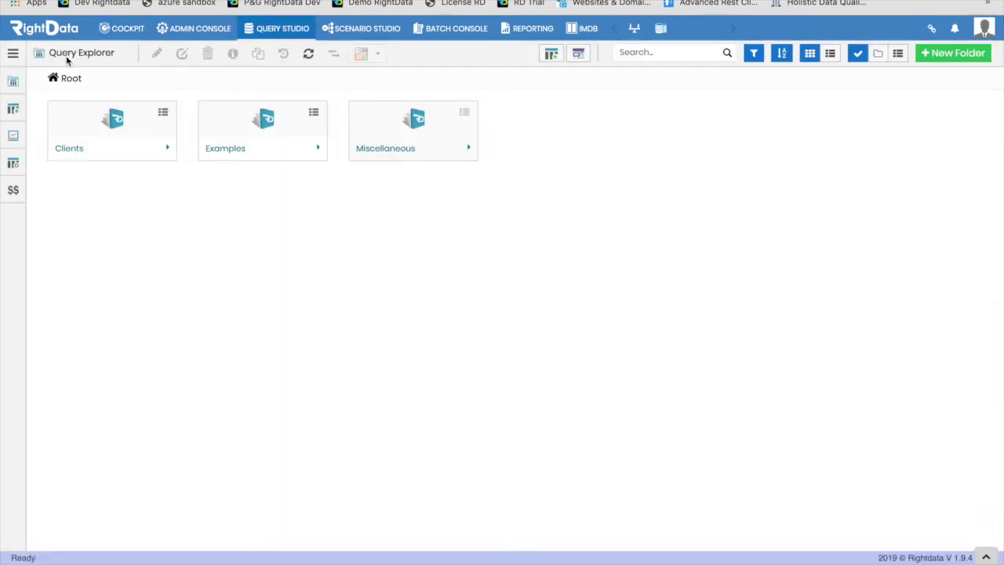
{"action": "left_click", "coordinate": [163, 112]}
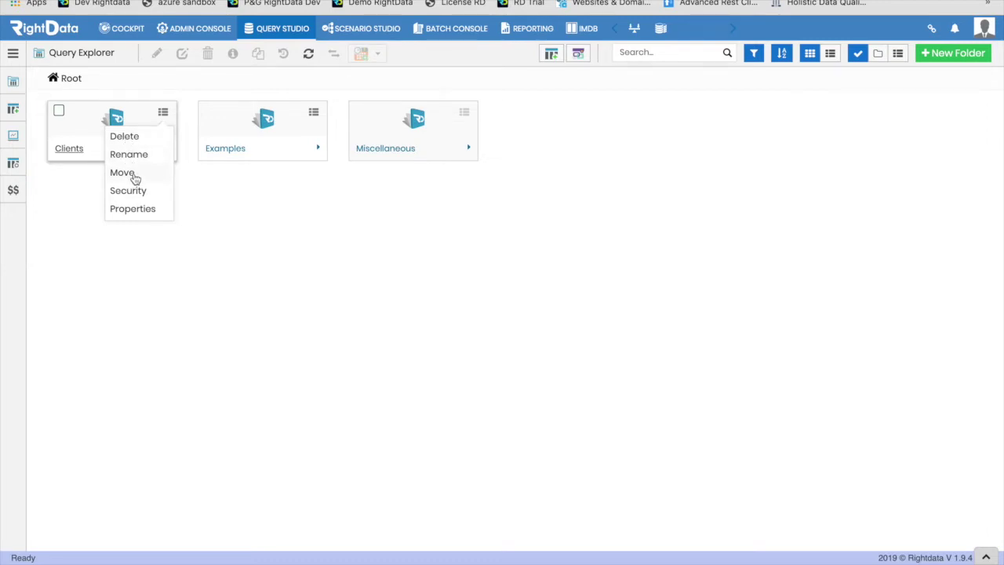
{"action": "left_click", "coordinate": [361, 211]}
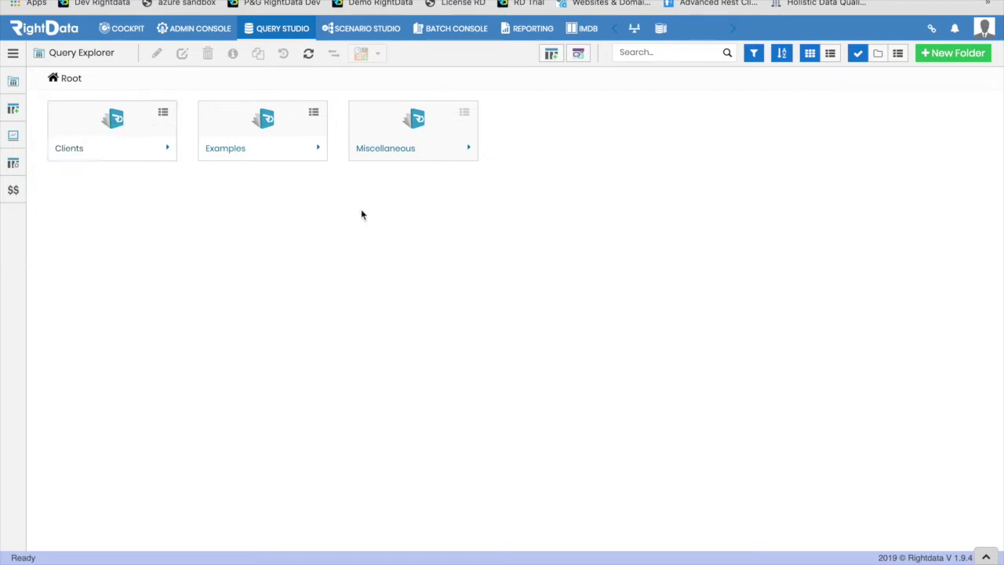
Add a new Root-level folder called 'Sample Folder'
{"action": "left_click", "coordinate": [932, 56]}
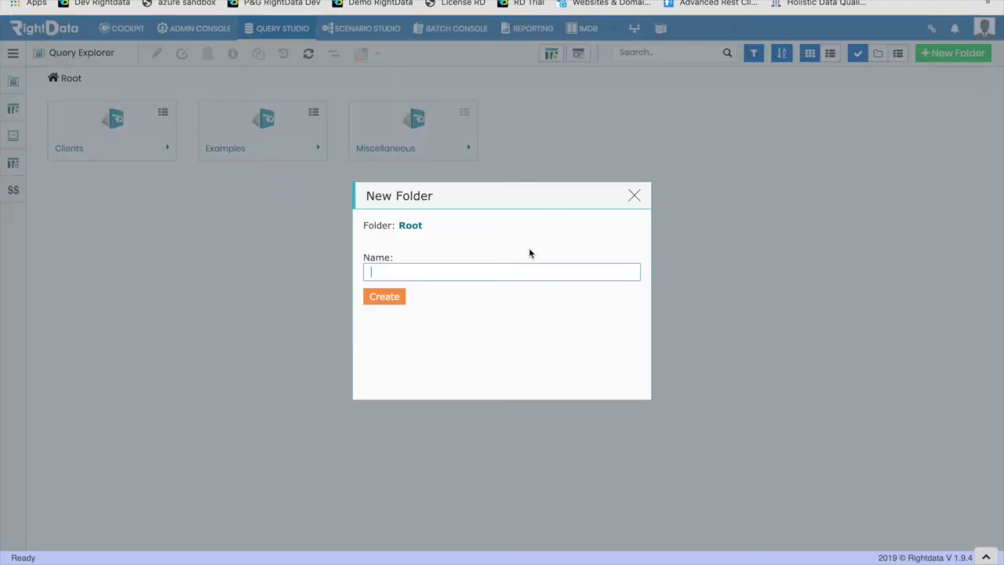
{"action": "type", "text": "Sample Folder"}
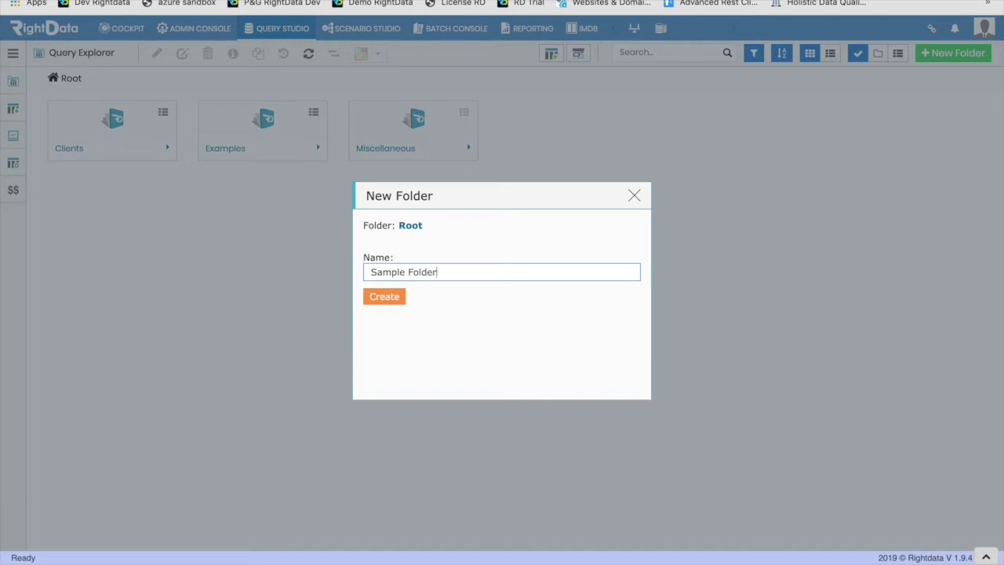
{"action": "left_click", "coordinate": [384, 296]}
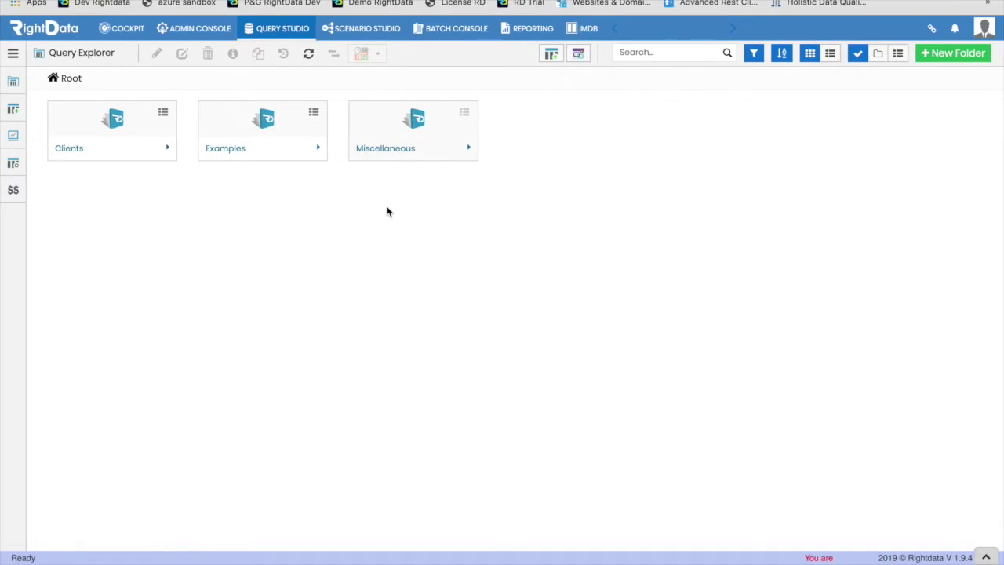
{"action": "left_click", "coordinate": [809, 54]}
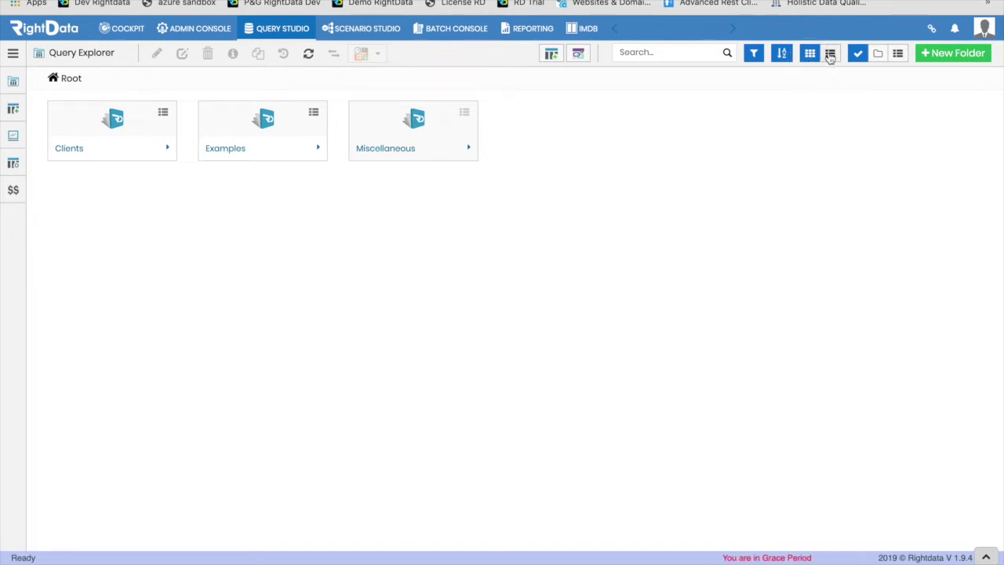
{"action": "left_click", "coordinate": [830, 54]}
{"action": "left_click", "coordinate": [403, 105]}
{"action": "left_click", "coordinate": [643, 103]}
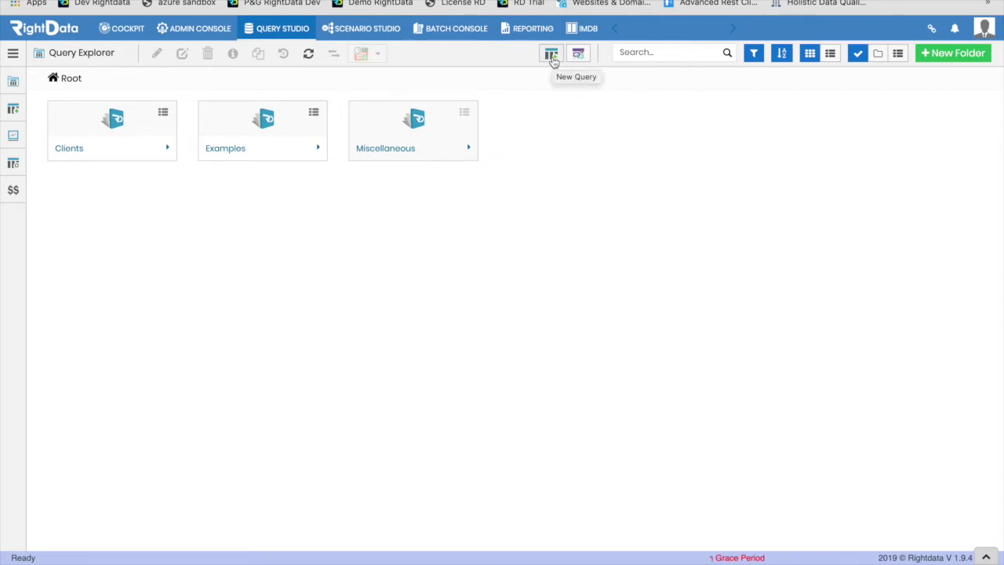
Start a blank SQL query using the MSSQL Northwind DEV connection profile
{"action": "left_click", "coordinate": [552, 57]}
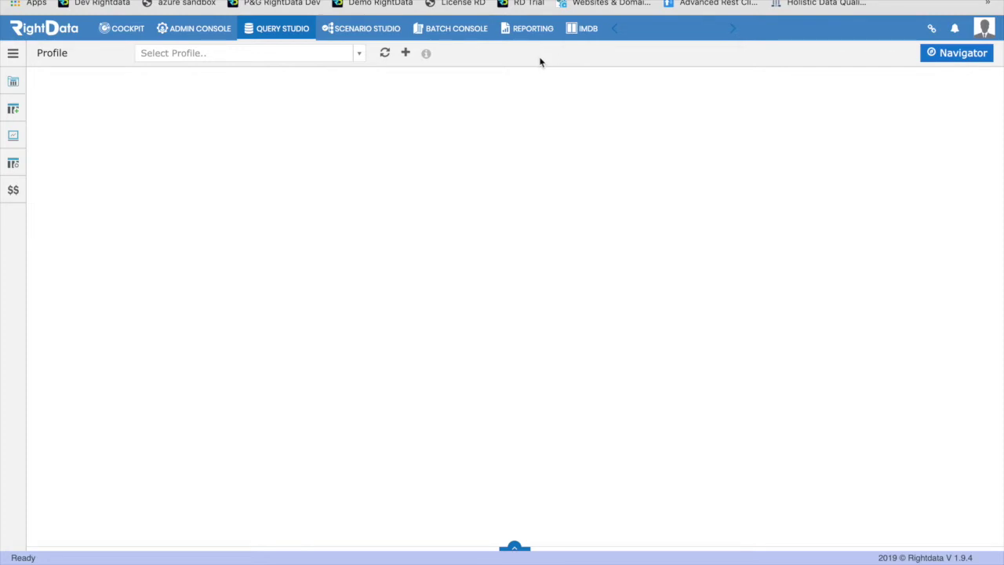
{"action": "left_click", "coordinate": [214, 56]}
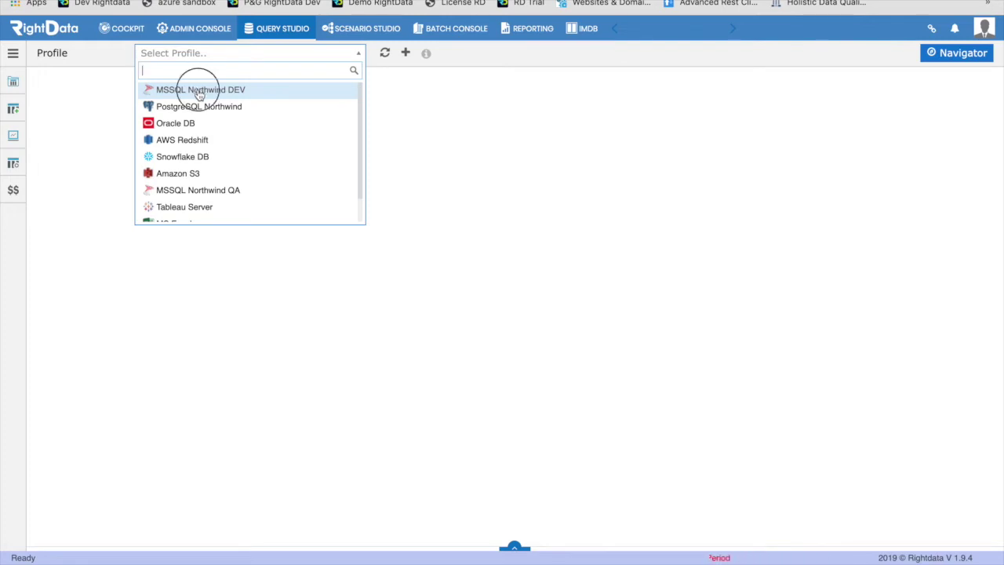
{"action": "left_click", "coordinate": [200, 91]}
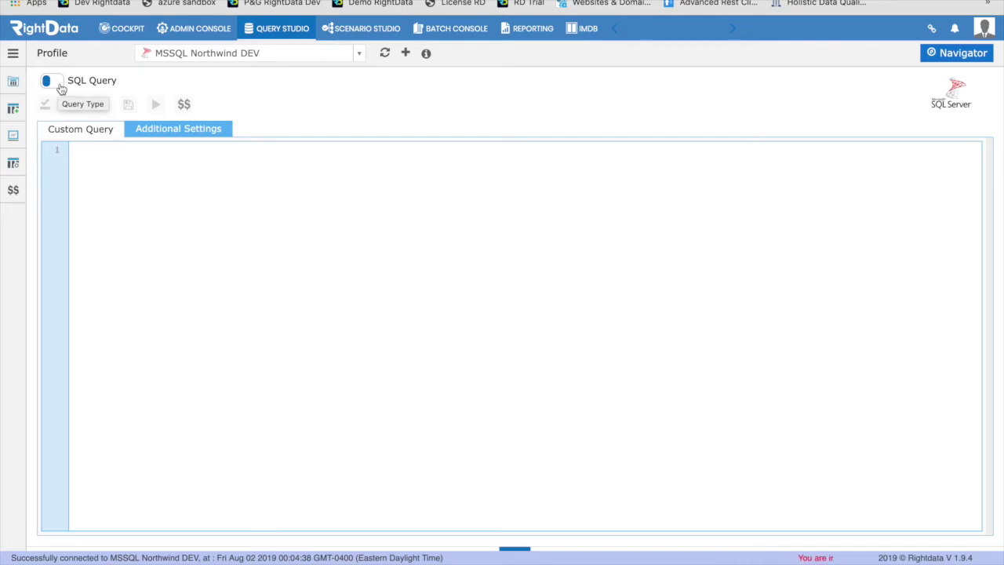
{"action": "left_click", "coordinate": [52, 81]}
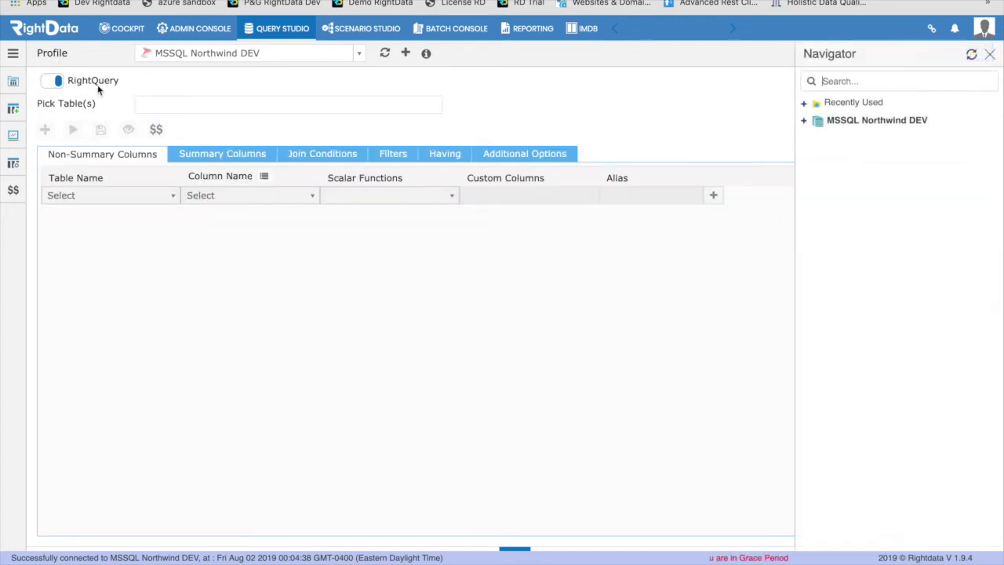
{"action": "left_click", "coordinate": [51, 80]}
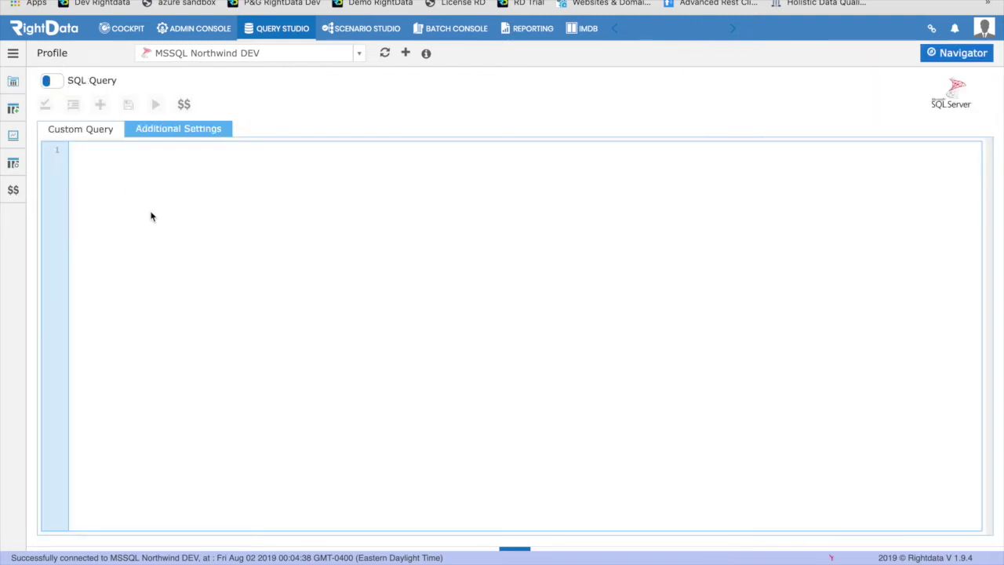
{"action": "left_click", "coordinate": [52, 81]}
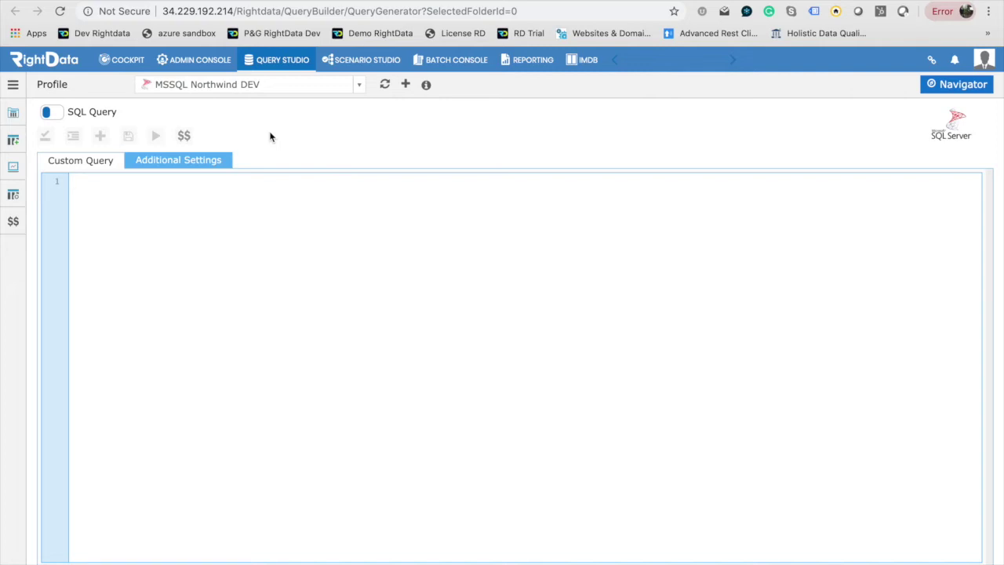
{"action": "left_click", "coordinate": [963, 85]}
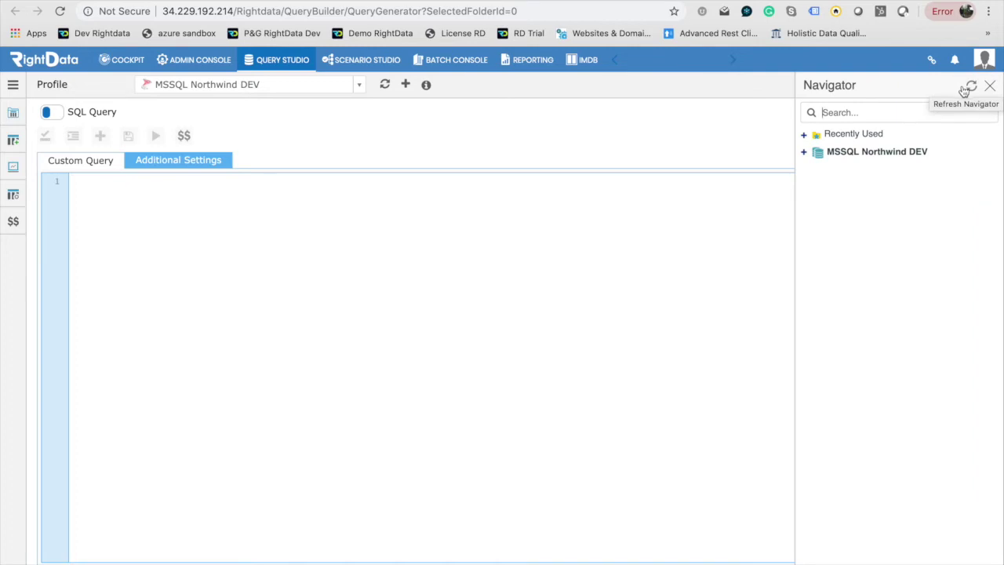
Expand MSSQL Northwind DEV > northwind, filter for 'or', and drag dbo.orders into the editor
{"action": "left_click", "coordinate": [803, 152]}
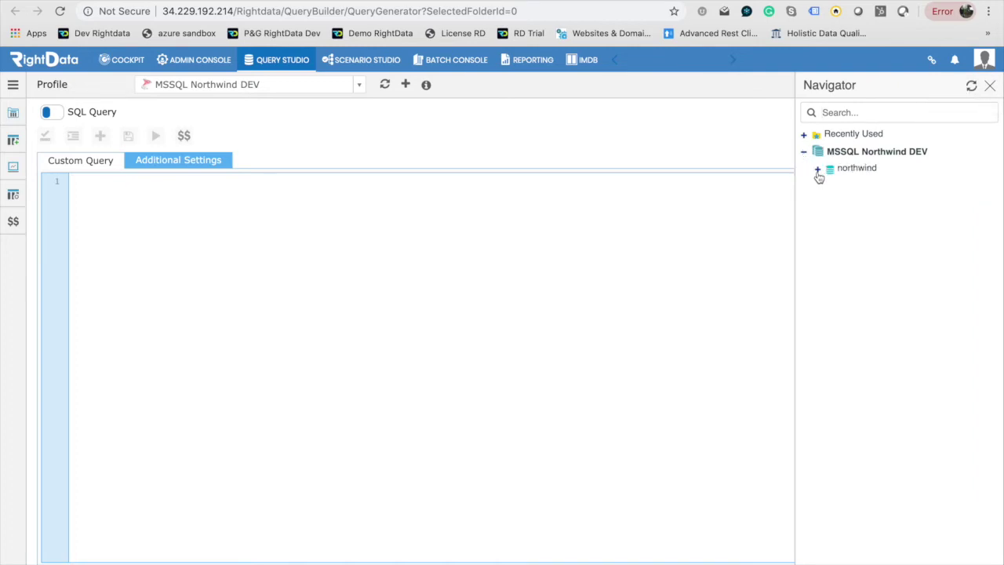
{"action": "left_click", "coordinate": [817, 170]}
{"action": "left_click", "coordinate": [831, 184]}
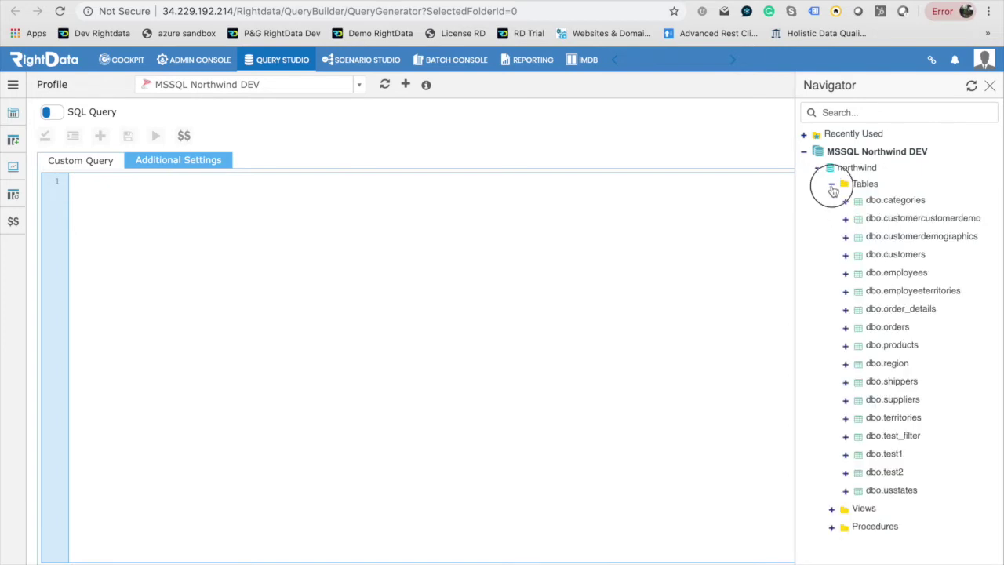
{"action": "left_click", "coordinate": [831, 184]}
{"action": "left_click", "coordinate": [833, 204]}
{"action": "type", "text": "order"}
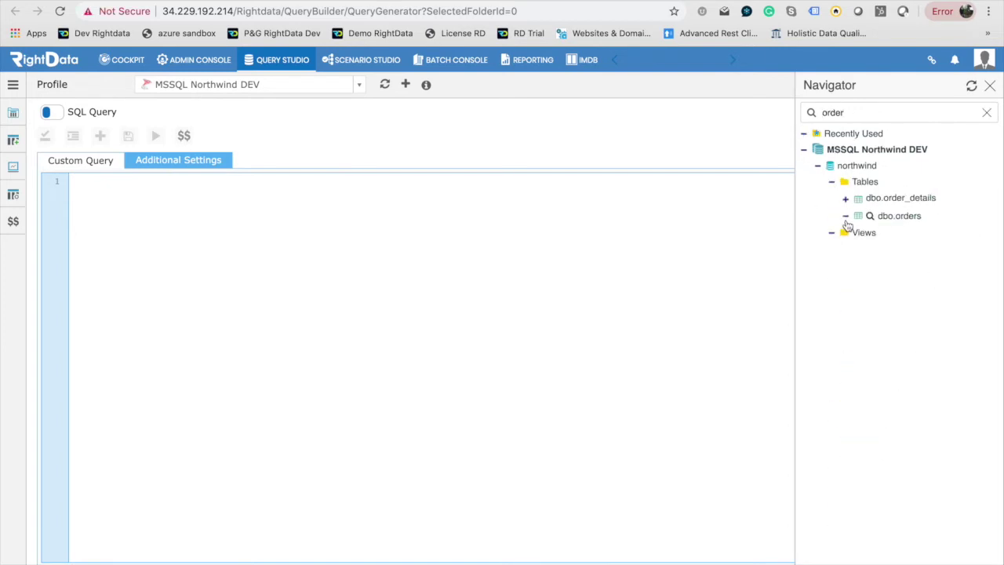
{"action": "left_click", "coordinate": [846, 215]}
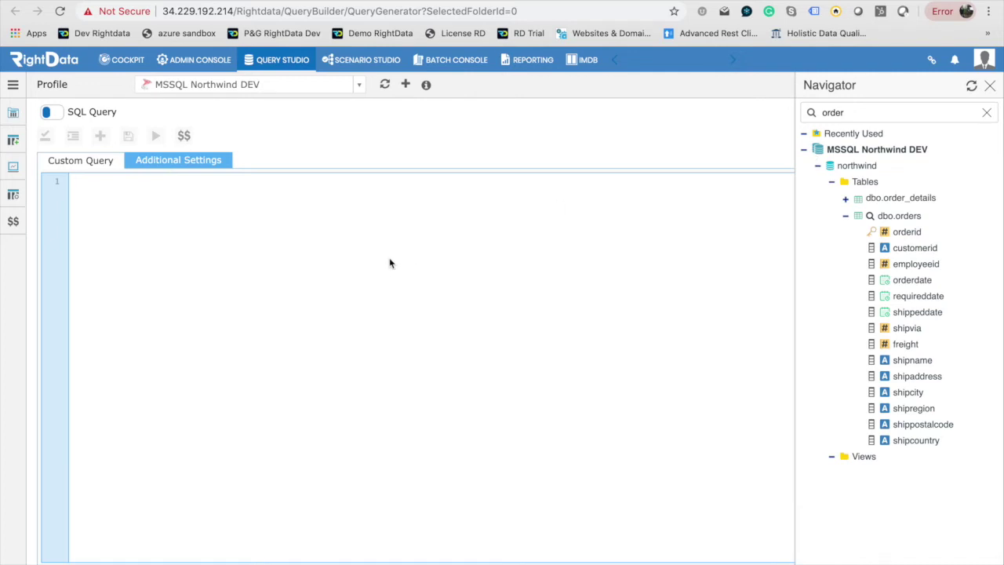
{"action": "left_click_drag", "start_coordinate": [894, 216], "coordinate": [301, 295]}
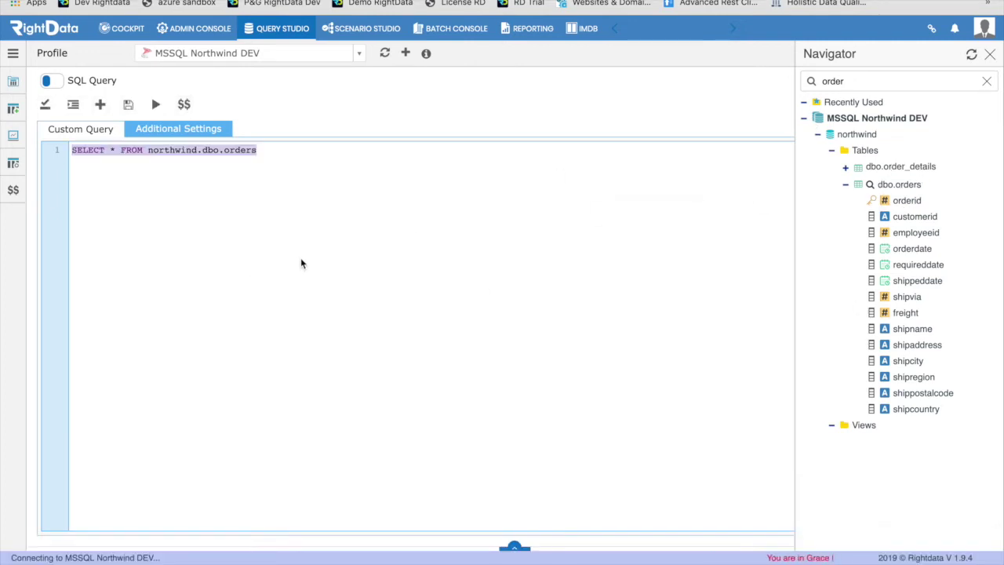
Compile, reformat and run the orders query, returning 100 result rows
{"action": "left_click", "coordinate": [46, 108]}
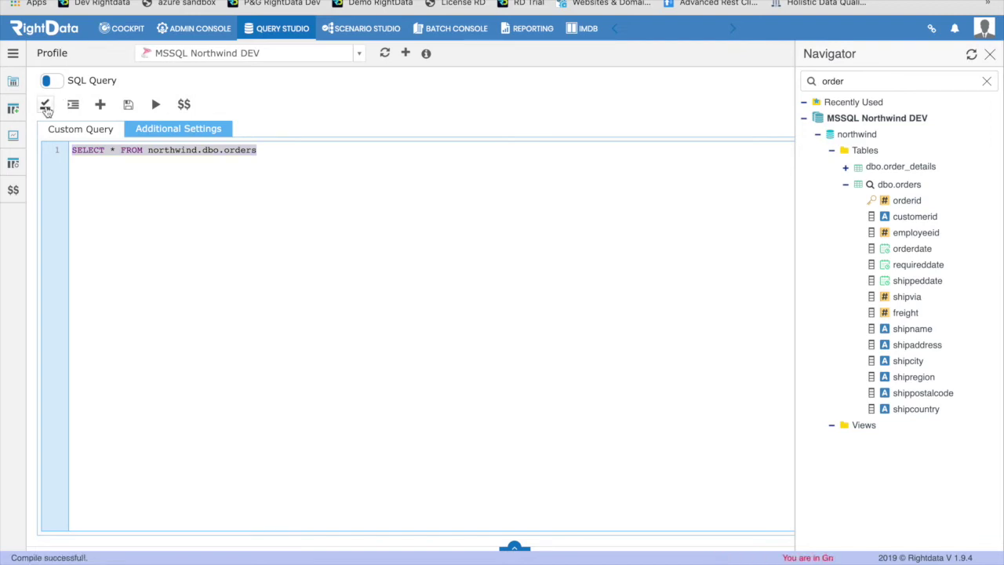
{"action": "left_click", "coordinate": [73, 106]}
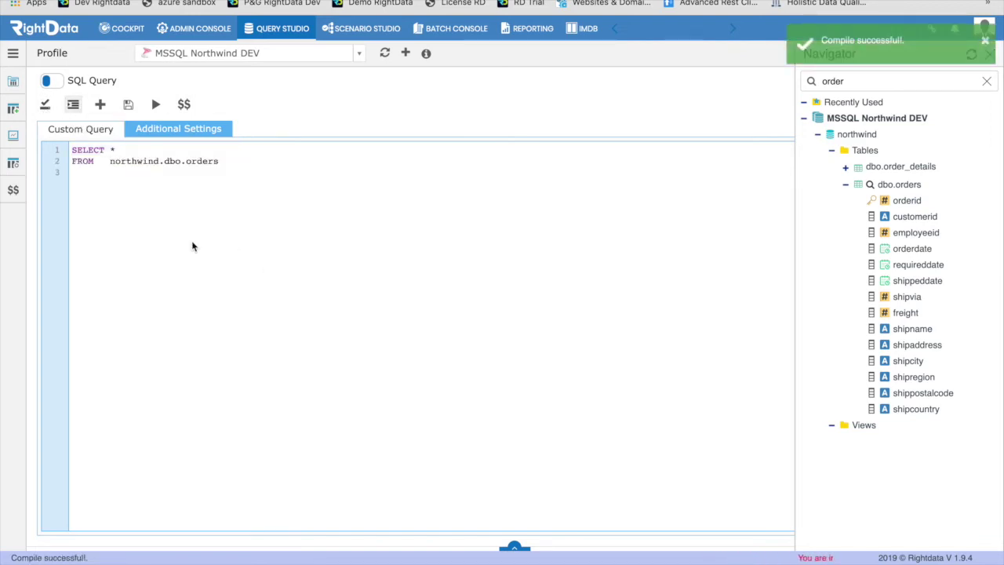
{"action": "left_click", "coordinate": [155, 104]}
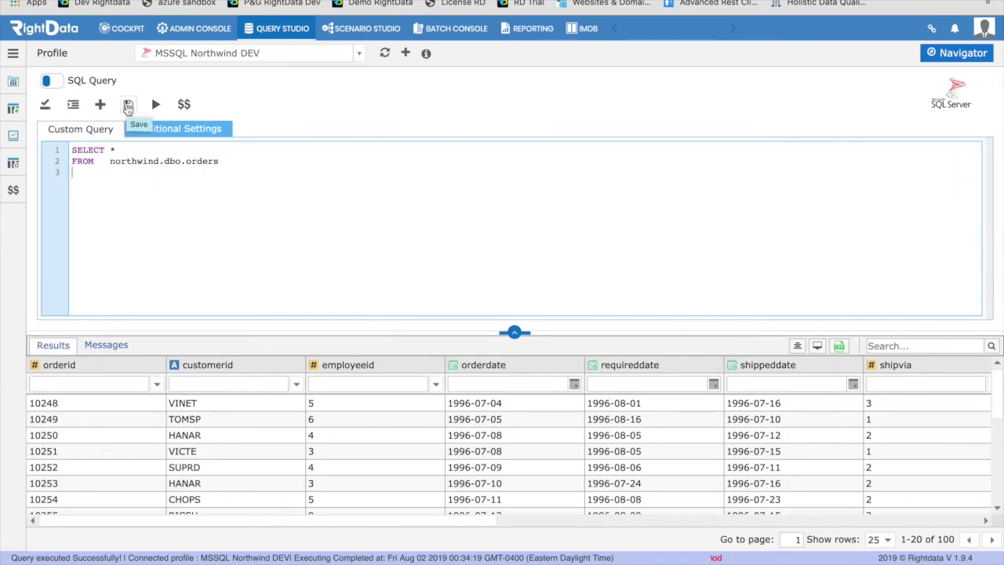
Save the orders query under the name 'Sample mssql query' in the Examples folder
{"action": "left_click", "coordinate": [127, 106]}
{"action": "type", "text": "Sample mssq"}
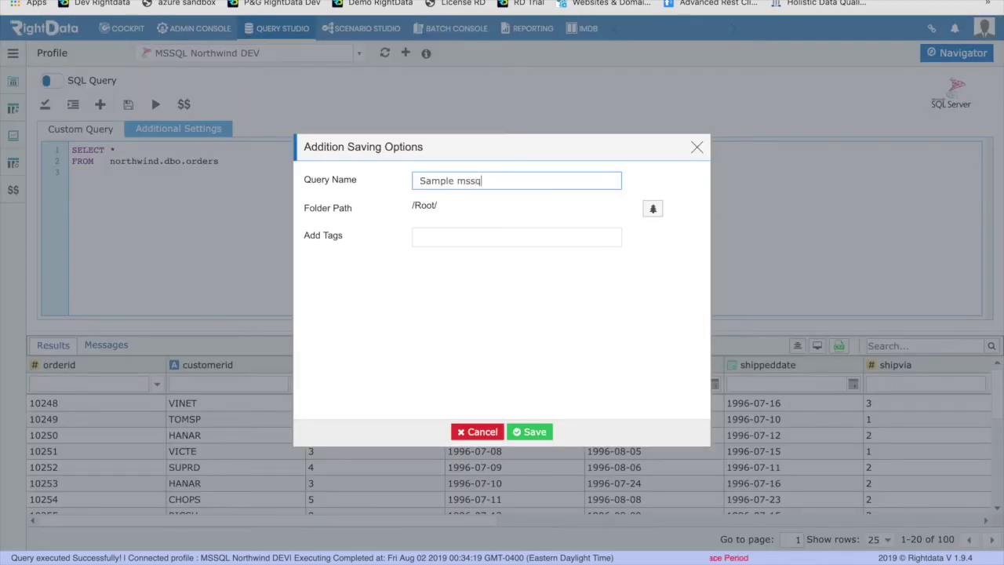
{"action": "type", "text": "l query"}
{"action": "left_click", "coordinate": [653, 208]}
{"action": "left_click", "coordinate": [302, 229]}
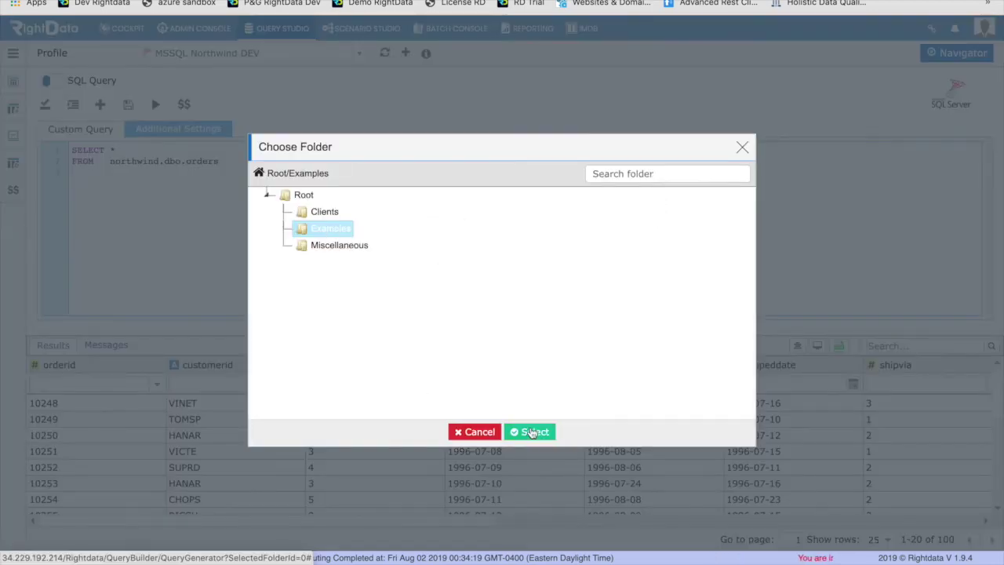
{"action": "left_click", "coordinate": [527, 428]}
{"action": "left_click", "coordinate": [530, 432]}
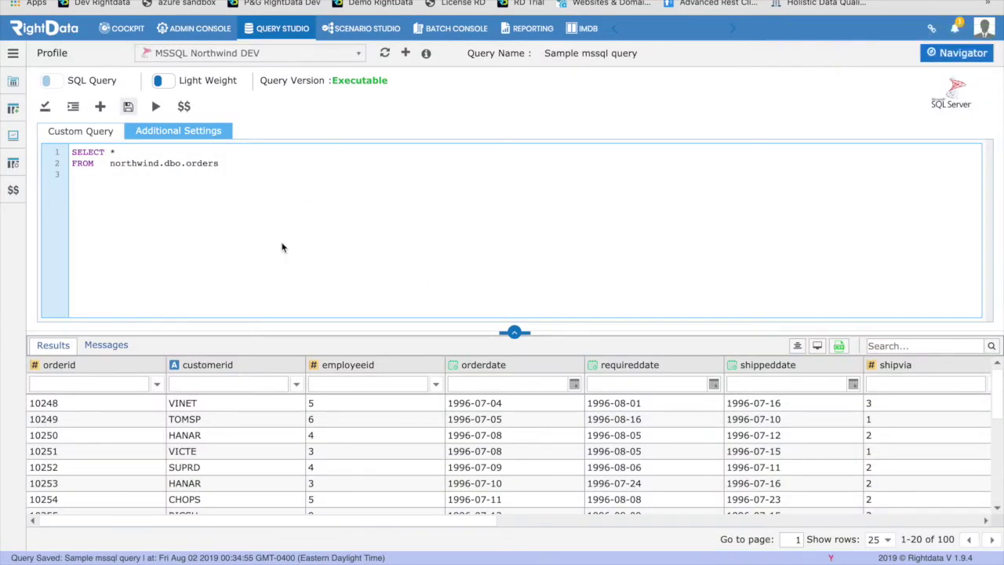
Open Examples in list view and search 'sample' to find Ex - Sample MSSQL Query
{"action": "left_click", "coordinate": [294, 36]}
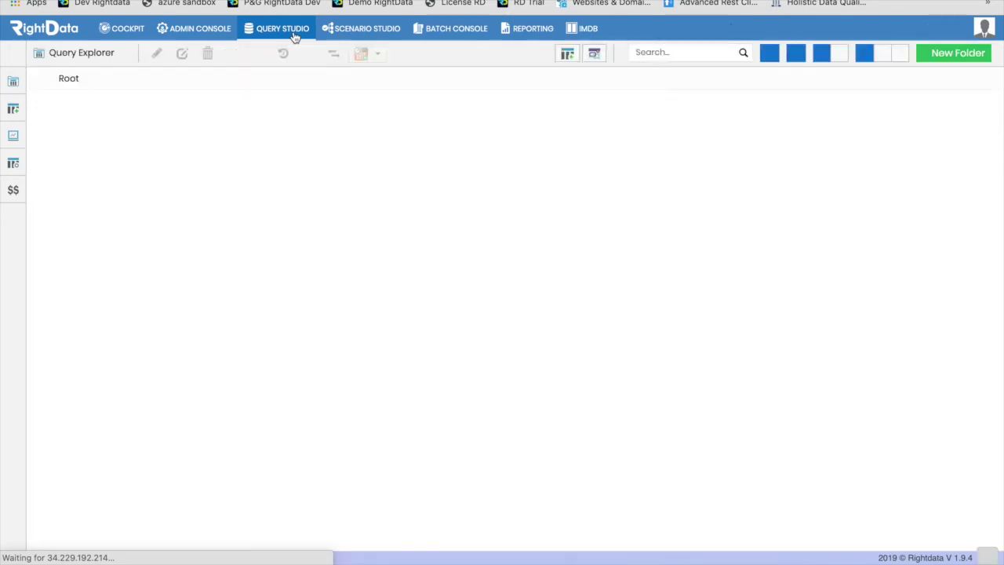
{"action": "left_click", "coordinate": [829, 52]}
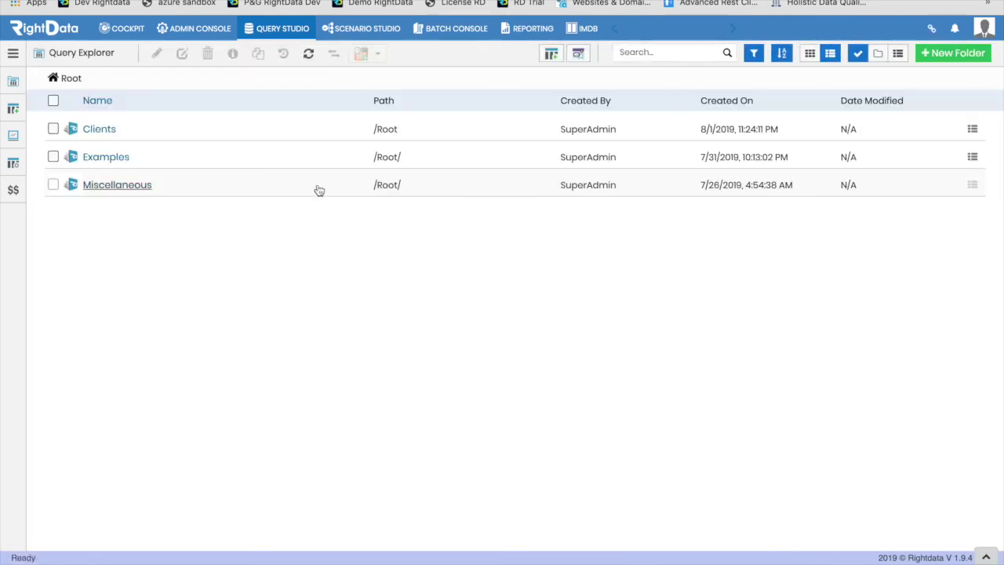
{"action": "left_click", "coordinate": [99, 159]}
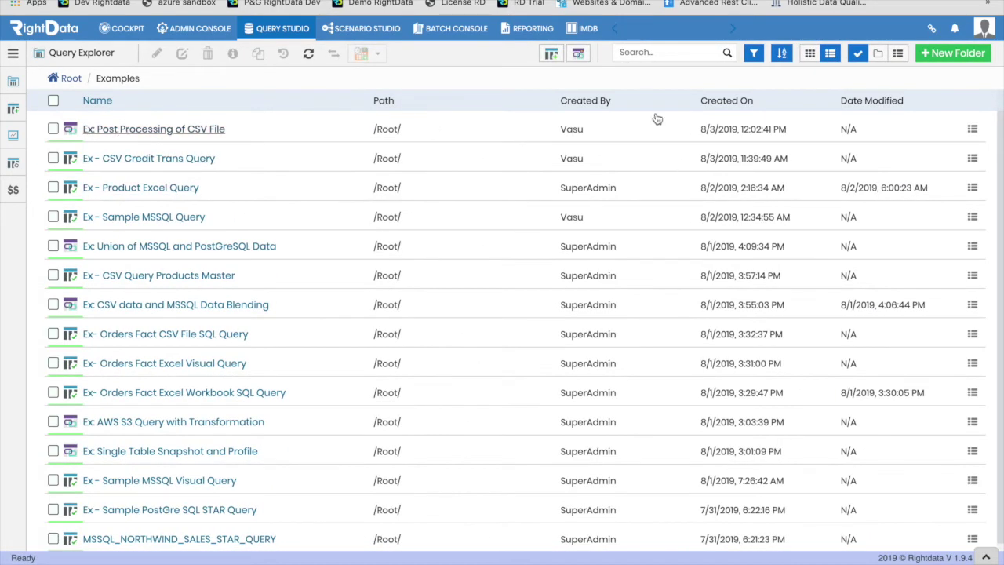
{"action": "left_click", "coordinate": [651, 51]}
{"action": "type", "text": "sample"}
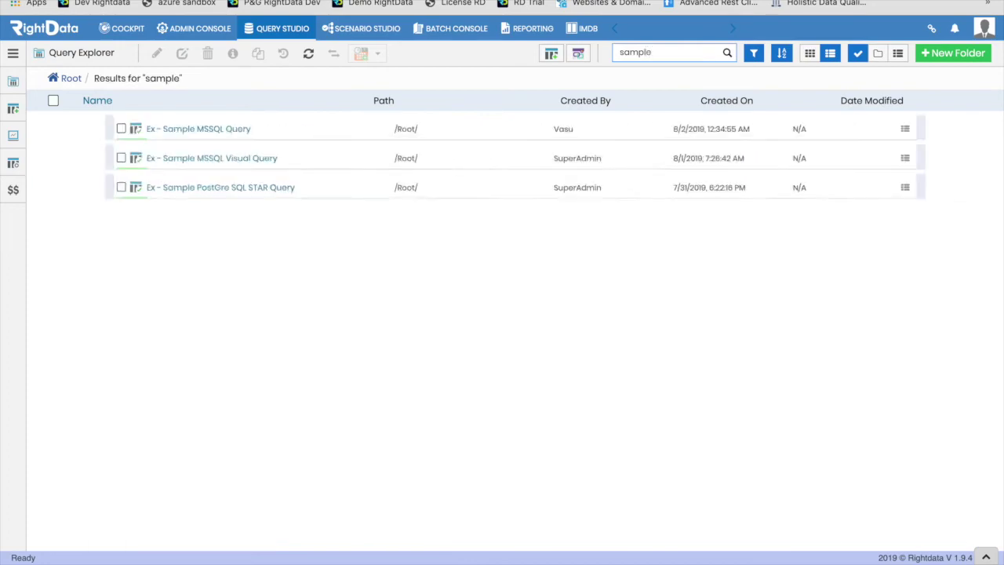
{"action": "left_click", "coordinate": [166, 130]}
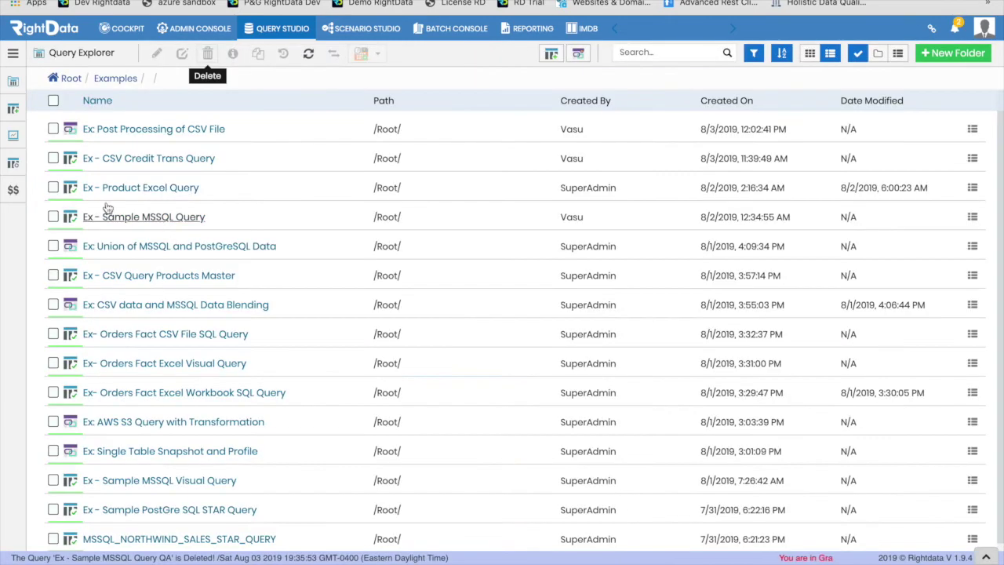
Copy Ex - Sample MSSQL Query and rename the copy 'Ex - Sample MSSQL Query QA'
{"action": "left_click", "coordinate": [52, 217]}
{"action": "left_click", "coordinate": [258, 55]}
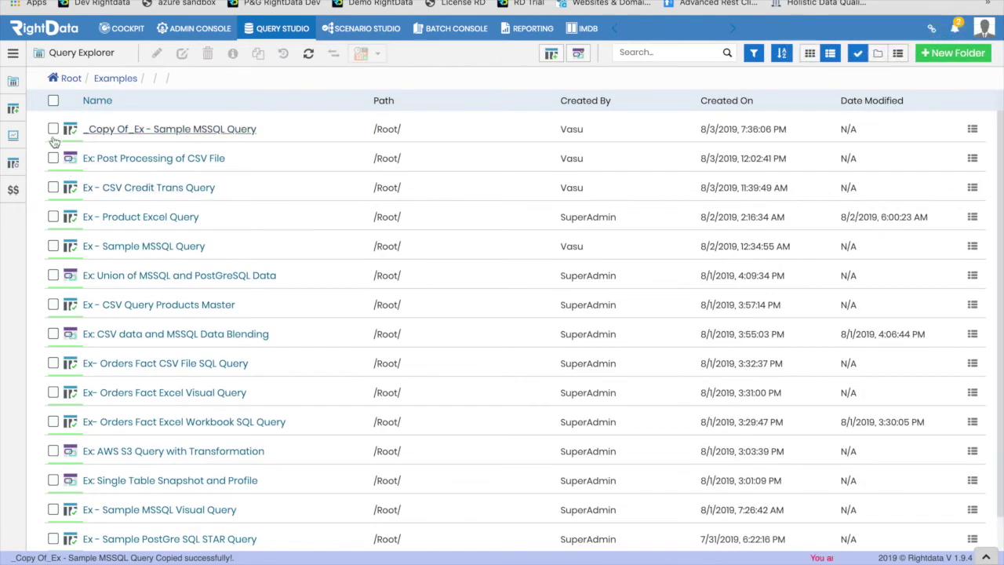
{"action": "left_click", "coordinate": [156, 53]}
{"action": "type", "text": "Ex - Sample MSSQL Query QA"}
{"action": "left_click", "coordinate": [385, 280]}
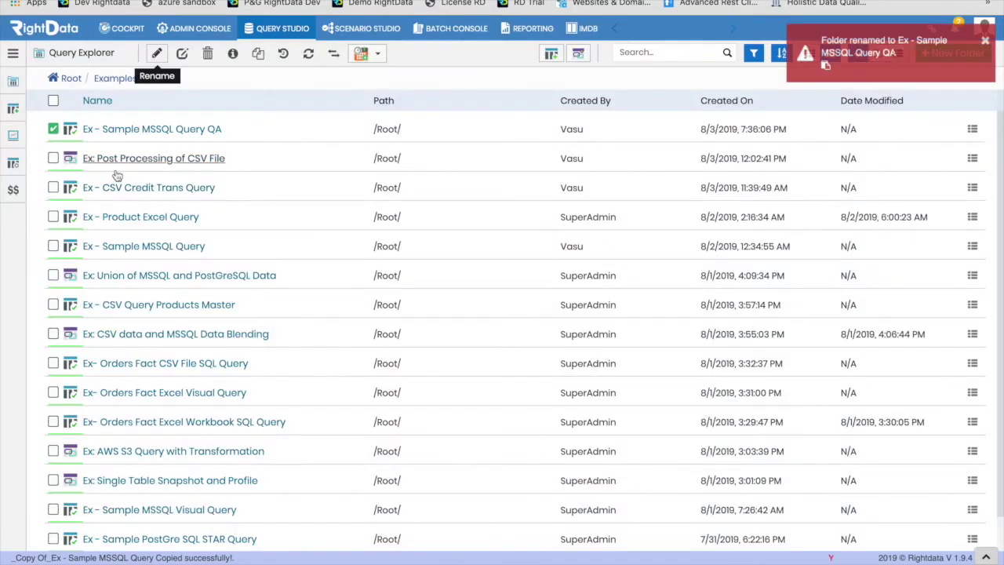
Switch the copy to the MSSQL Northwind QA profile and save it
{"action": "left_click", "coordinate": [333, 54]}
{"action": "left_click", "coordinate": [751, 215]}
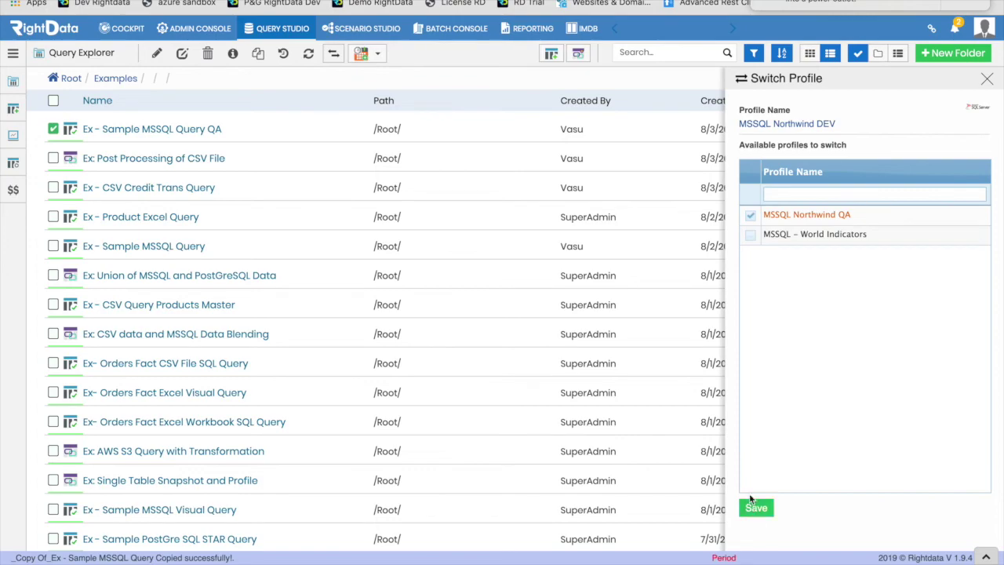
{"action": "left_click", "coordinate": [754, 507]}
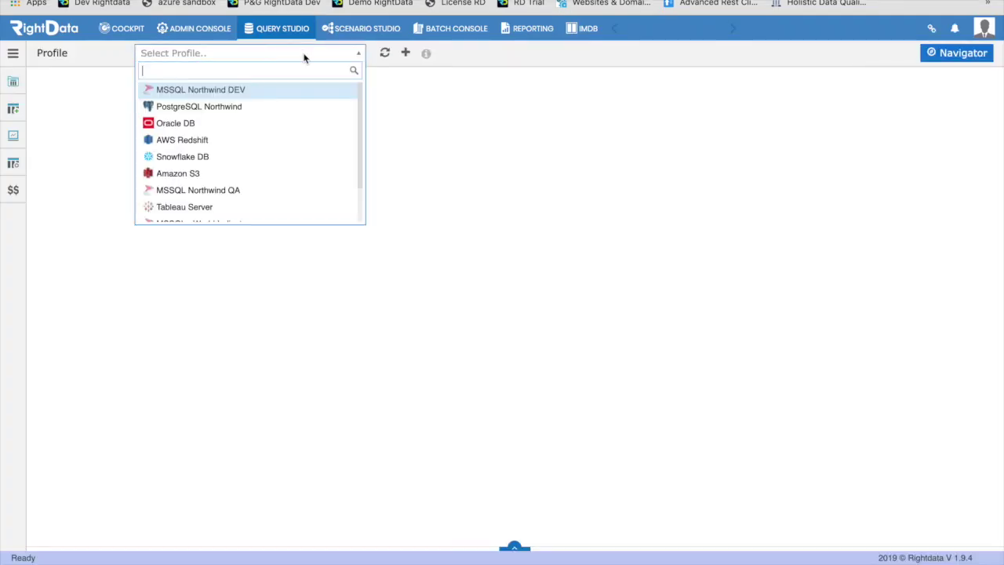
Create a new local CSV connection and browse Downloads to credit_tran.csv
{"action": "type", "text": "csv"}
{"action": "left_click", "coordinate": [240, 92]}
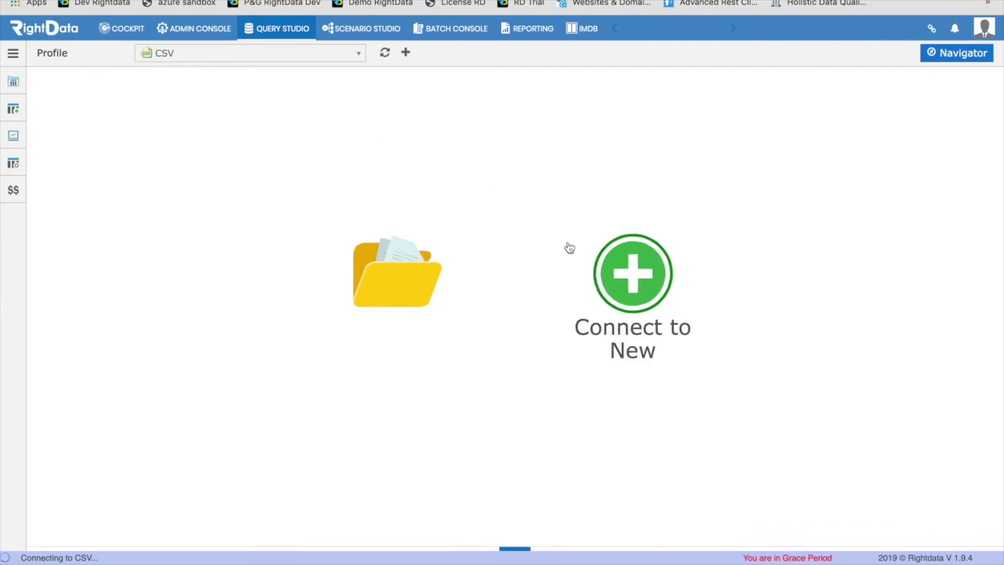
{"action": "left_click", "coordinate": [613, 263]}
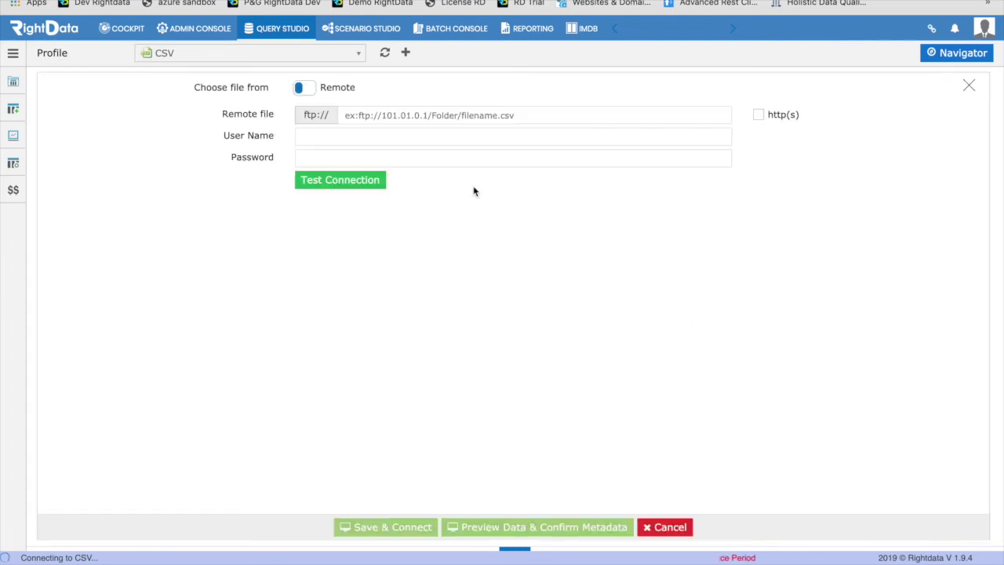
{"action": "left_click", "coordinate": [314, 93]}
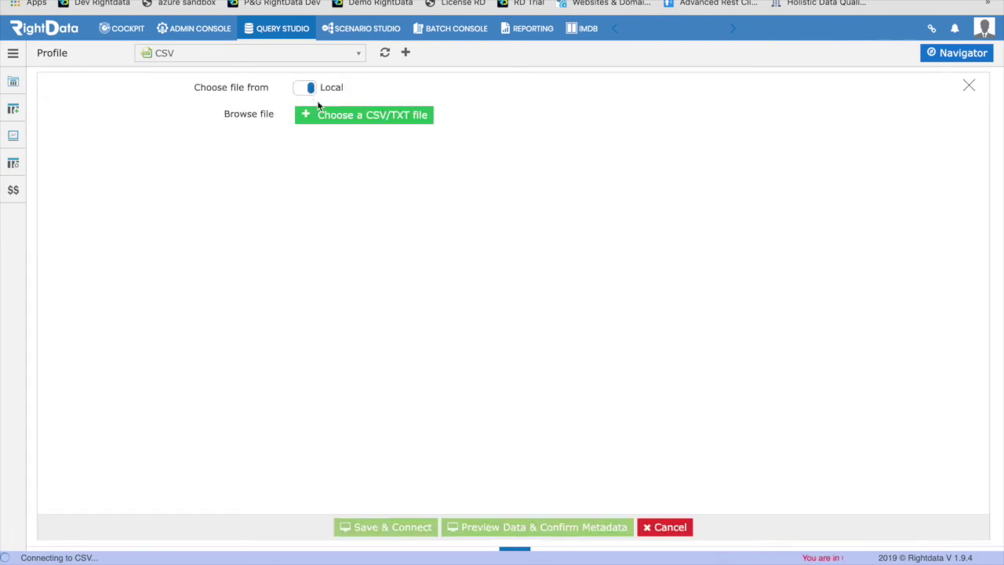
{"action": "left_click", "coordinate": [338, 121]}
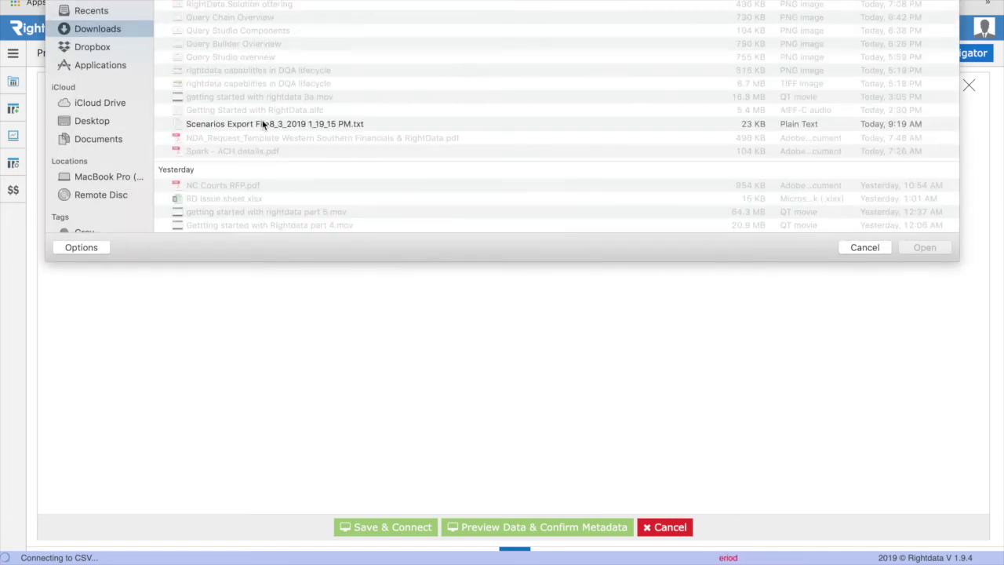
{"action": "scroll", "coordinate": [261, 115], "scroll_direction": "down", "scroll_amount": 15}
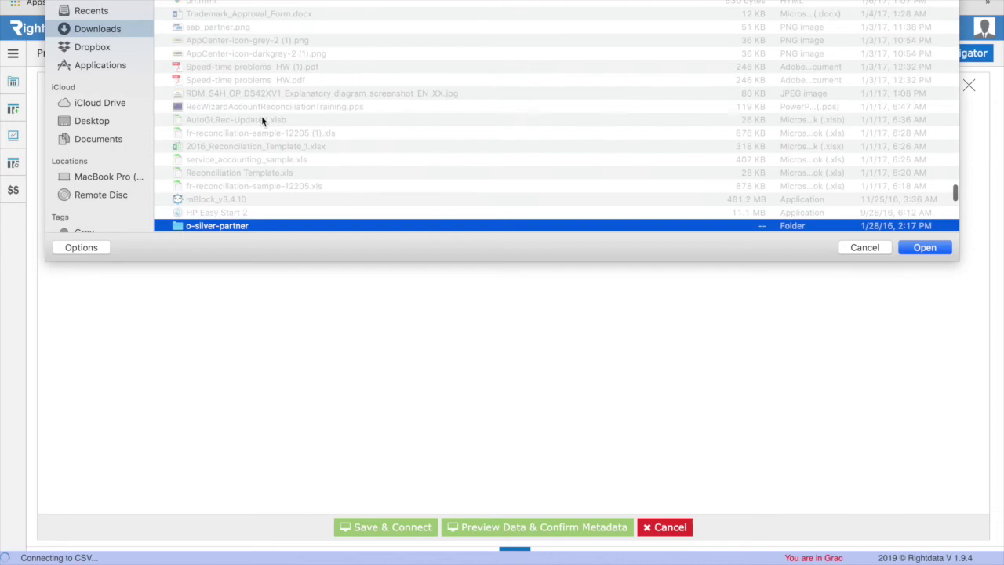
Load credit_tran.csv with Principal_Amt, New_Balance and Interest_Amt as DECIMAL, and save the connection
{"action": "double_click", "coordinate": [233, 30]}
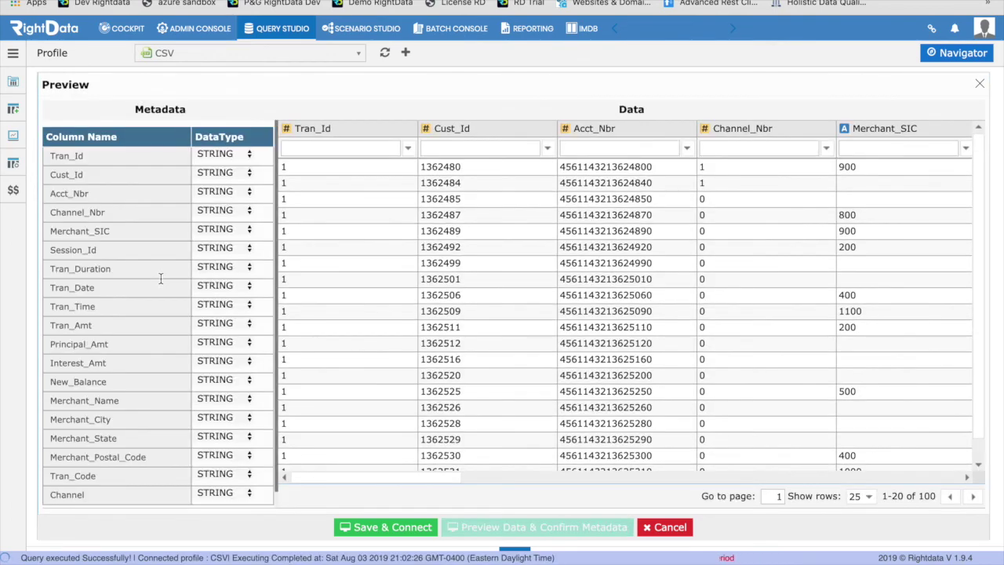
{"action": "left_click", "coordinate": [220, 382]}
{"action": "left_click", "coordinate": [216, 441]}
{"action": "left_click", "coordinate": [232, 345]}
{"action": "left_click", "coordinate": [220, 402]}
{"action": "left_click", "coordinate": [224, 362]}
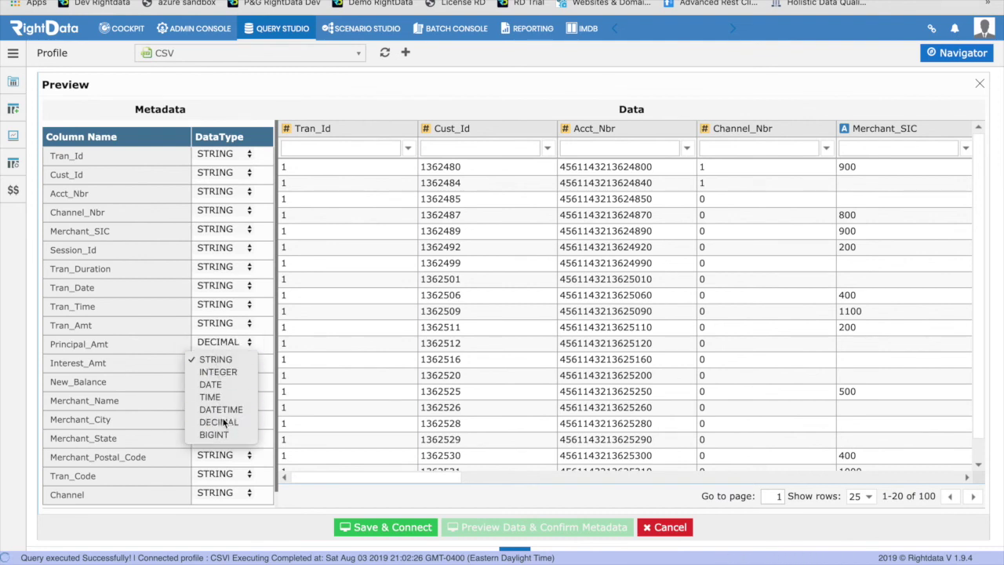
{"action": "left_click", "coordinate": [223, 421]}
{"action": "left_click", "coordinate": [412, 527]}
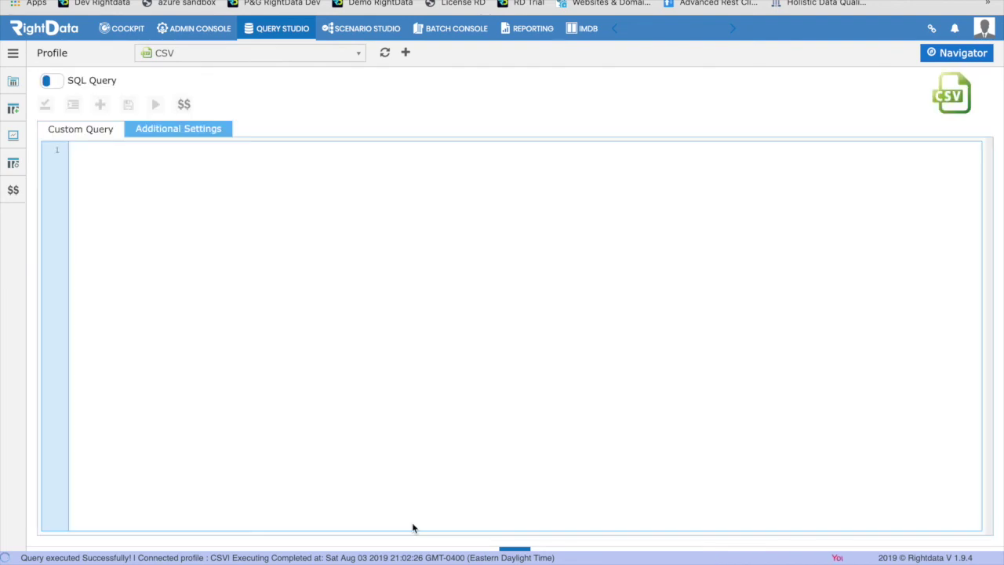
Run SELECT * on the credit_tran table, showing the SQL above its 5000-row results
{"action": "left_click", "coordinate": [958, 53]}
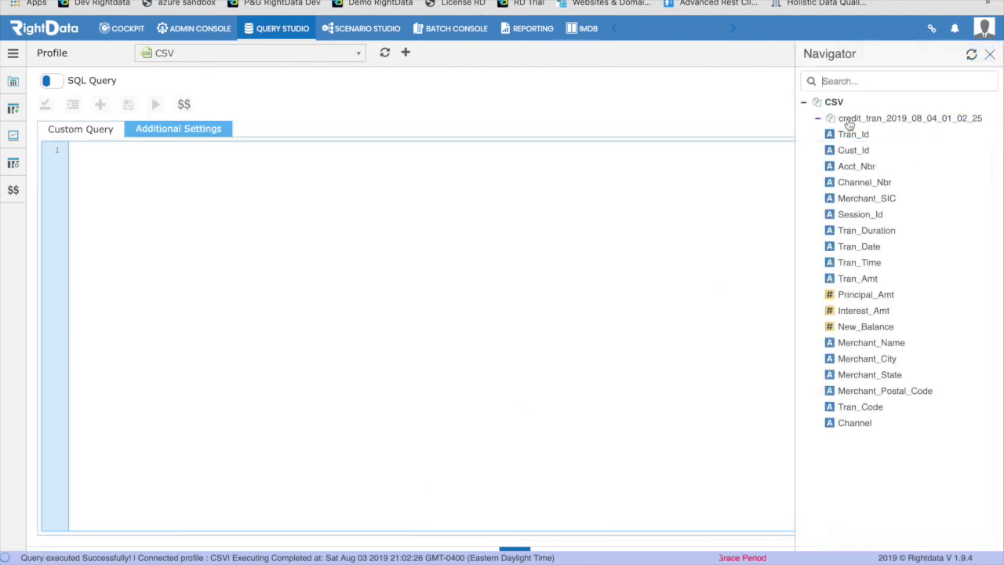
{"action": "left_click_drag", "start_coordinate": [854, 120], "coordinate": [536, 253]}
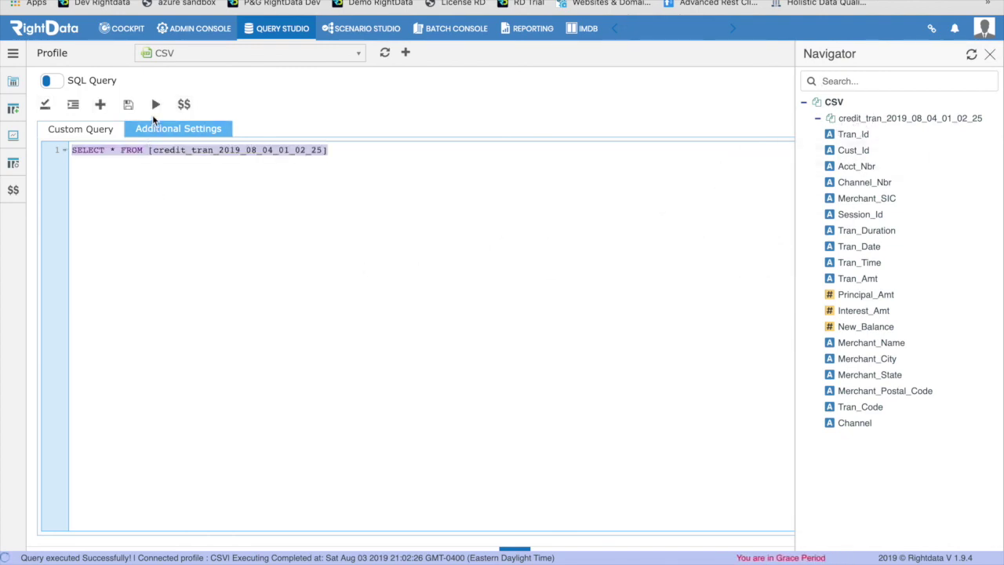
{"action": "left_click", "coordinate": [154, 105]}
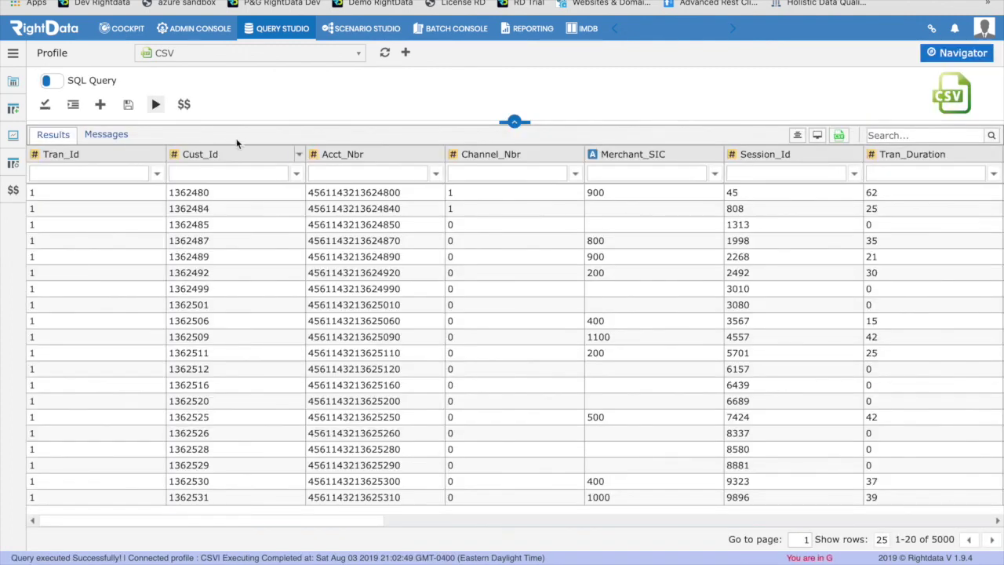
{"action": "left_click_drag", "start_coordinate": [241, 125], "coordinate": [240, 272]}
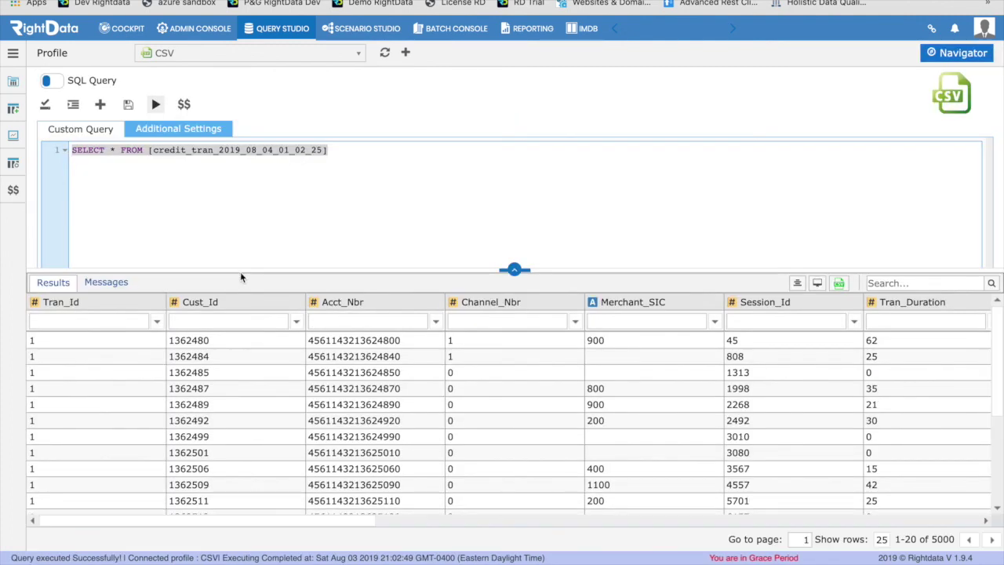
{"action": "left_click", "coordinate": [128, 104]}
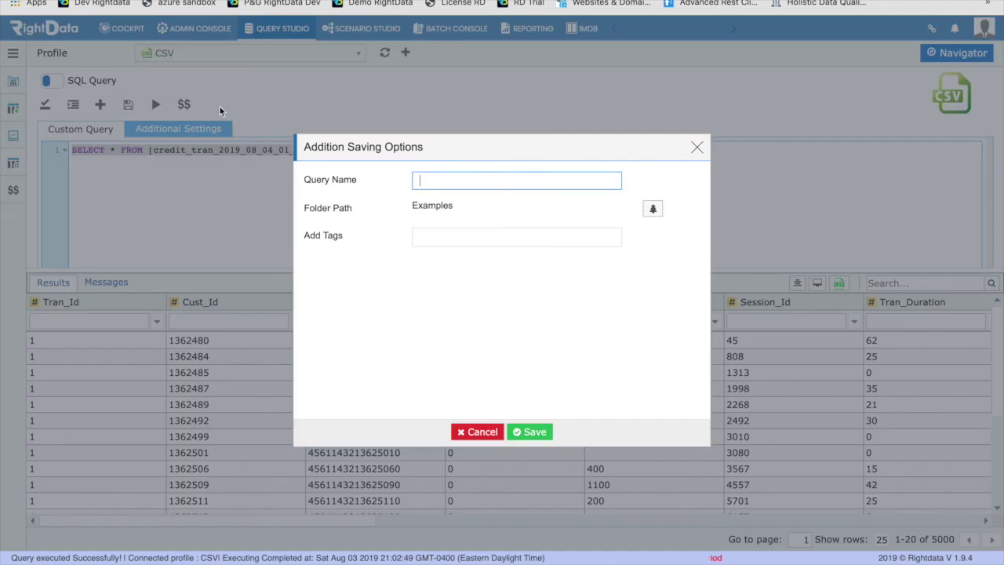
Save the query as 'Ex - CSV Query Credit Trans' in Root/Examples, then return to Query Studio
{"action": "type", "text": "Ex - CSV Query Credit Trans"}
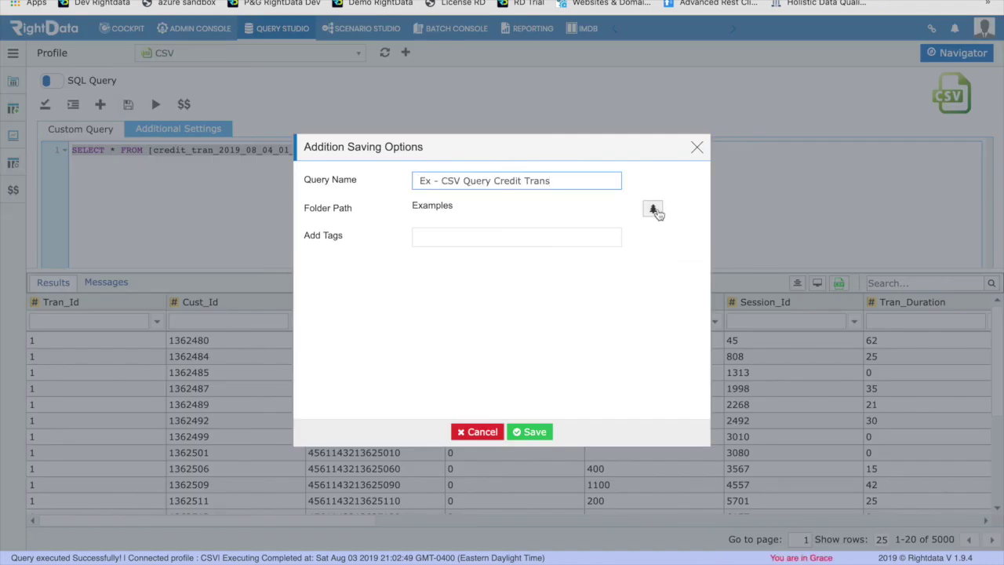
{"action": "left_click", "coordinate": [654, 208]}
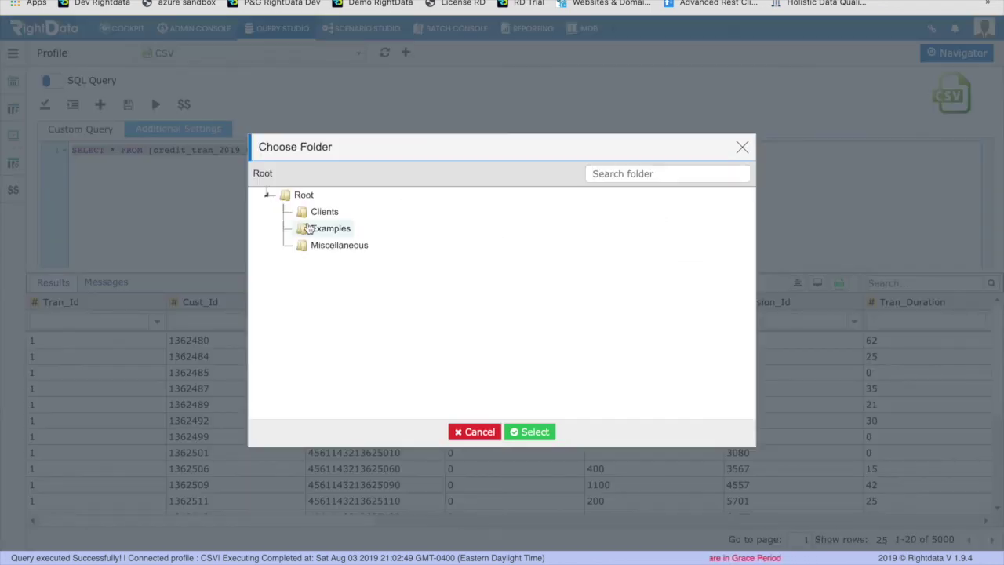
{"action": "left_click", "coordinate": [328, 228]}
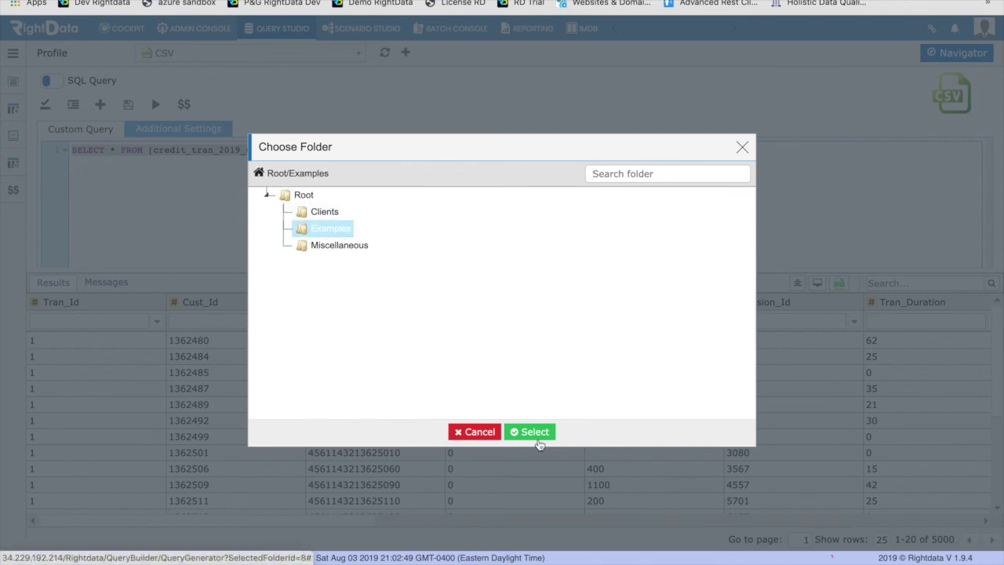
{"action": "left_click", "coordinate": [537, 440]}
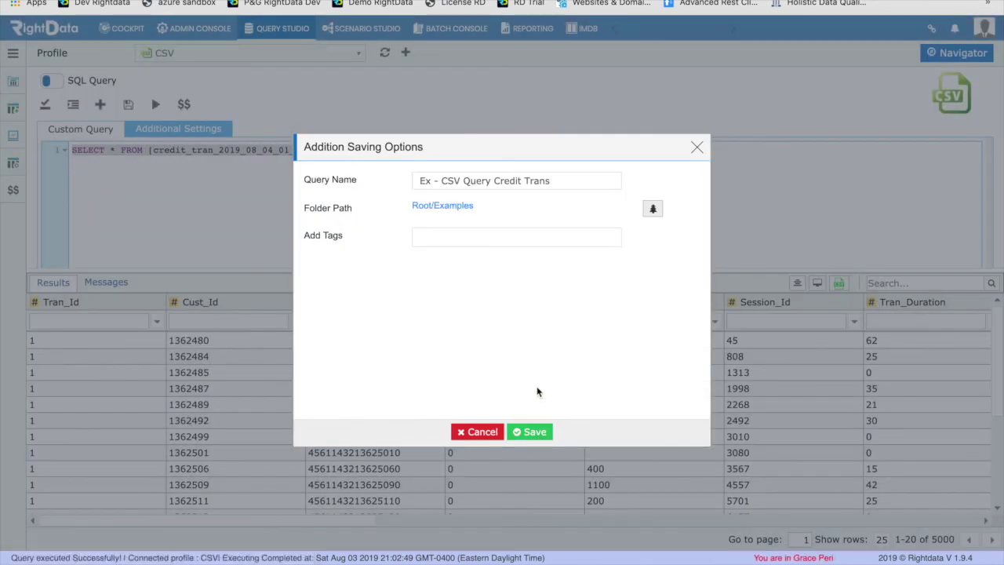
{"action": "left_click", "coordinate": [539, 434]}
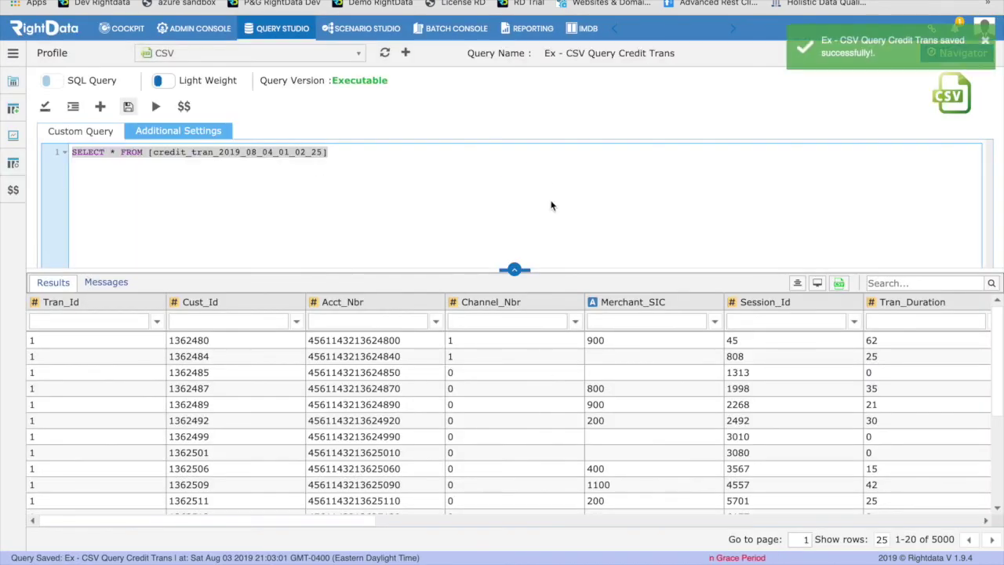
{"action": "left_click", "coordinate": [294, 31]}
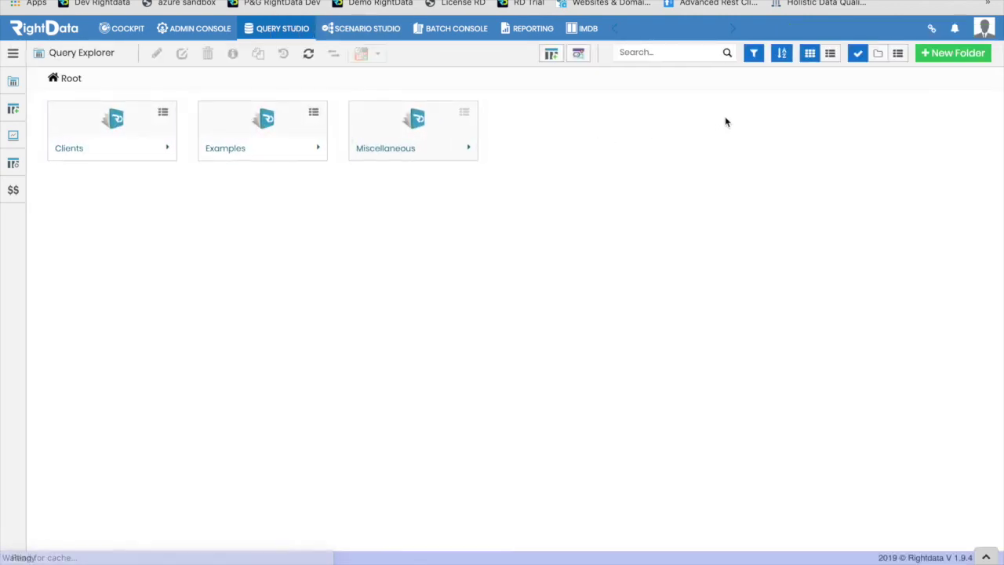